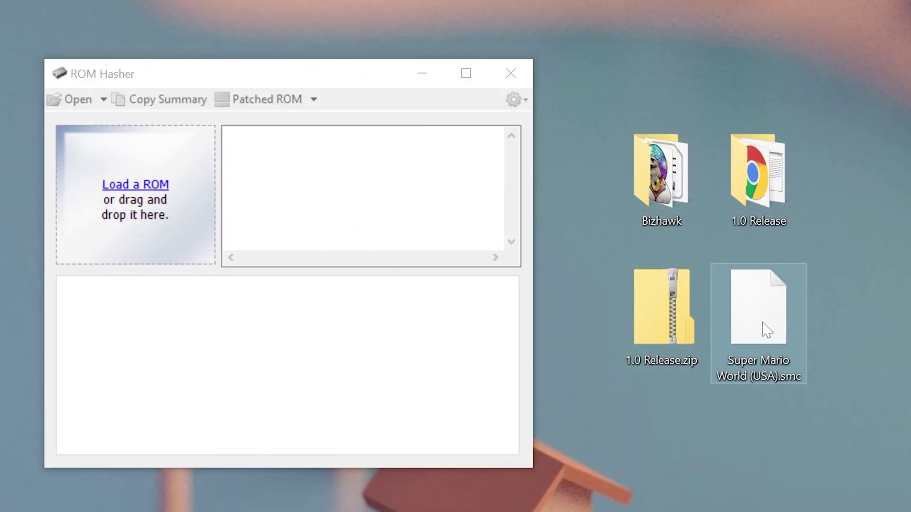
Step: Drop Super Mario World (USA).smc into ROM Hasher to check its hashes against No-Intro
left_click_drag(767, 331, 156, 227)
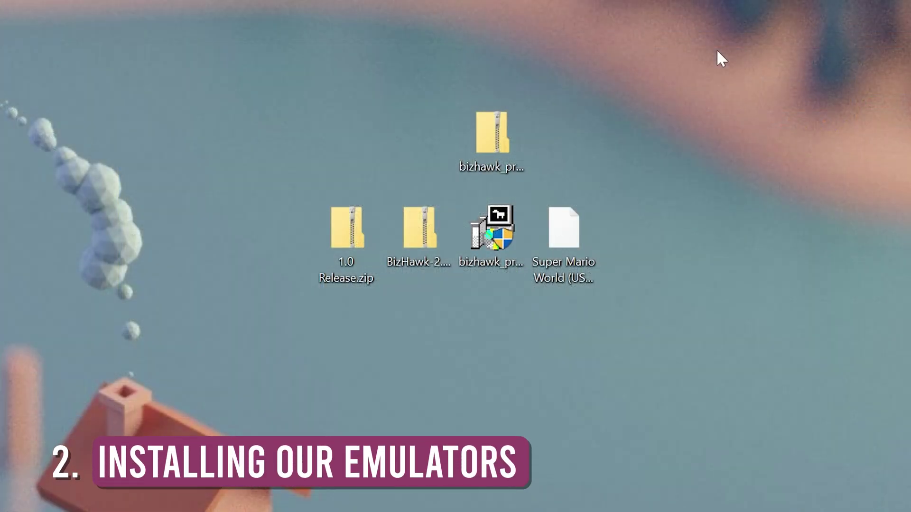
Step: Delete the leftover prerequisites zip, run the BizHawk prerequisites installer, then delete the installer
left_click_drag(702, 62, 484, 118)
key("Delete")
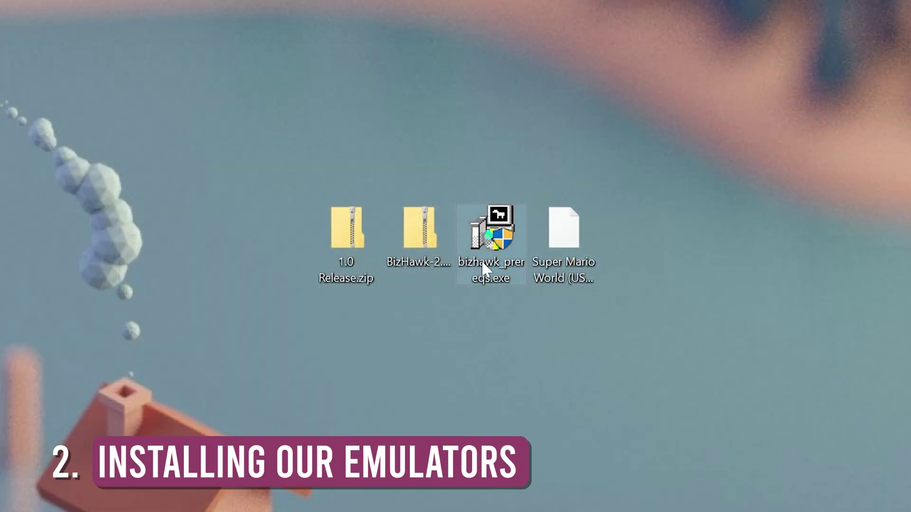
double_click(479, 243)
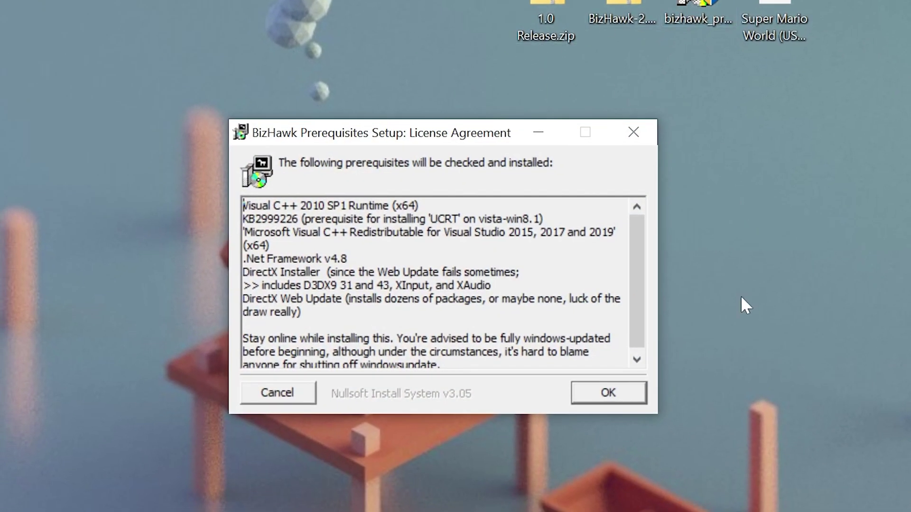
left_click(646, 390)
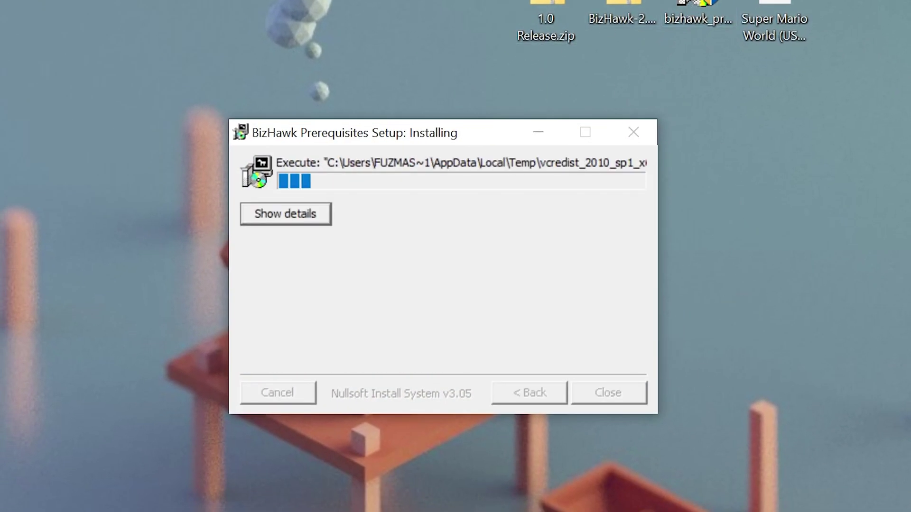
left_click(327, 218)
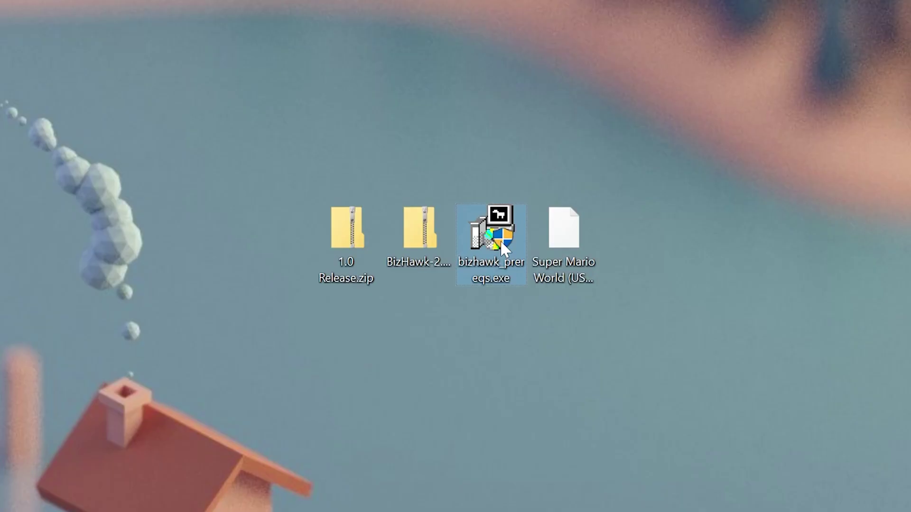
key("Delete")
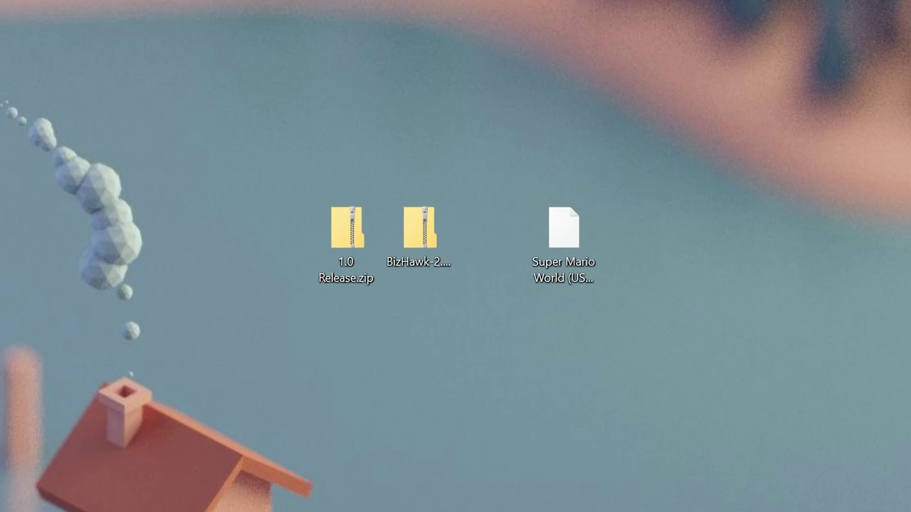
Step: Create a desktop folder 'Bizhawk' and copy all BizHawk 2.7 zip contents into it
double_click(419, 227)
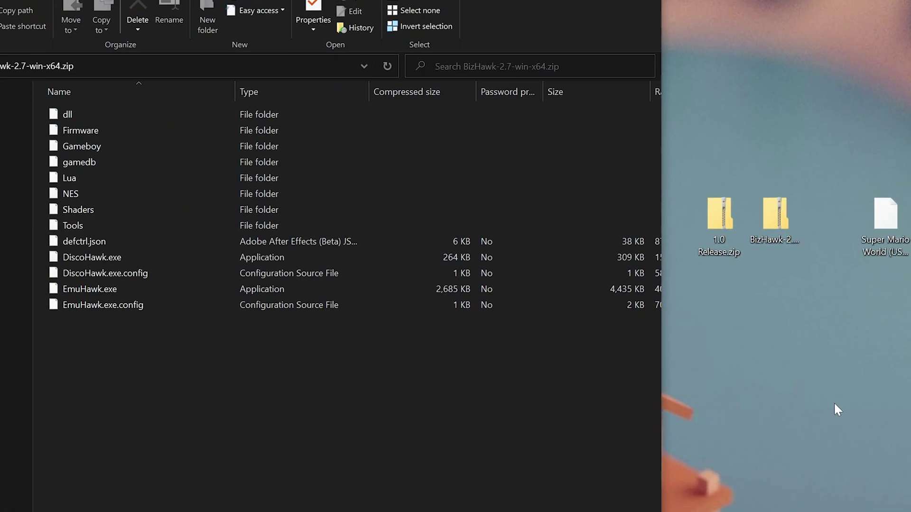
left_click(838, 410)
key("ctrl+shift+n")
type("Bizhawk")
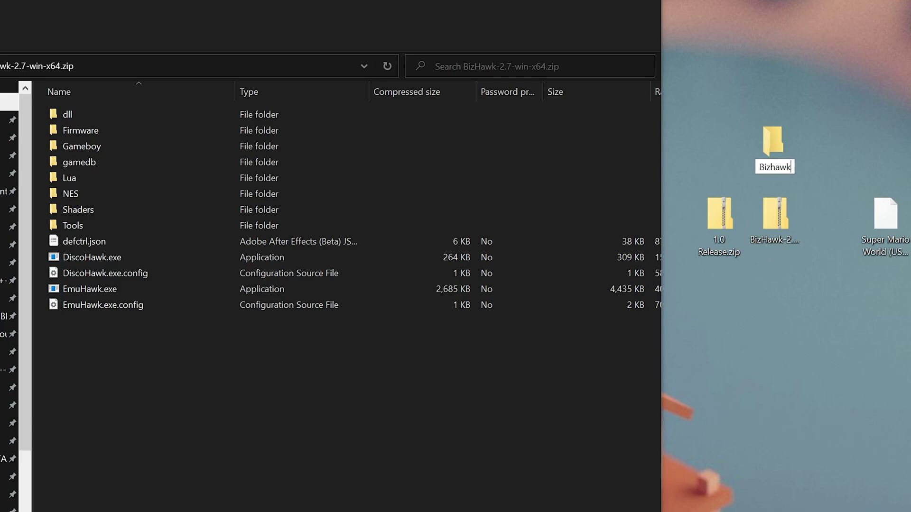
key("Return")
key("ctrl+a")
key("ctrl+c")
key("ctrl+v")
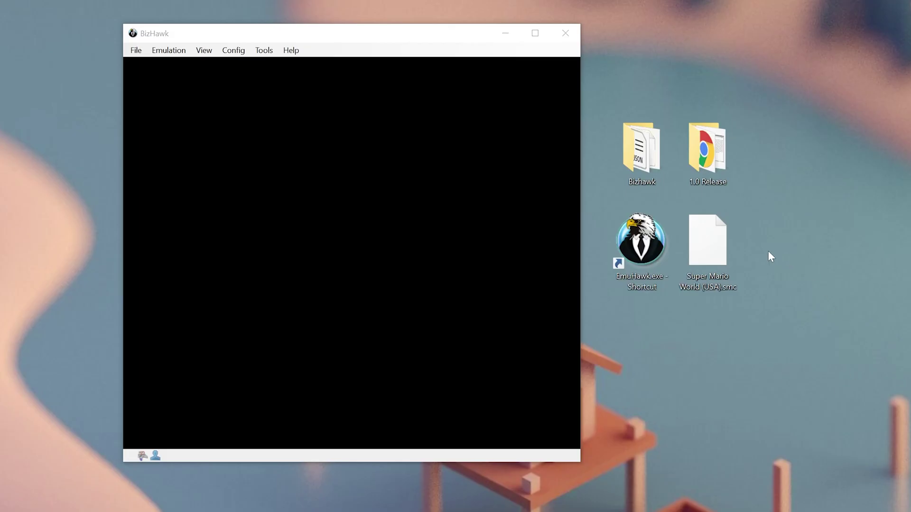
Step: Load Super Mario World (USA).smc into BizHawk and enlarge the game window
left_click_drag(707, 242, 468, 307)
left_click_drag(734, 317, 498, 261)
left_click_drag(374, 263, 594, 480)
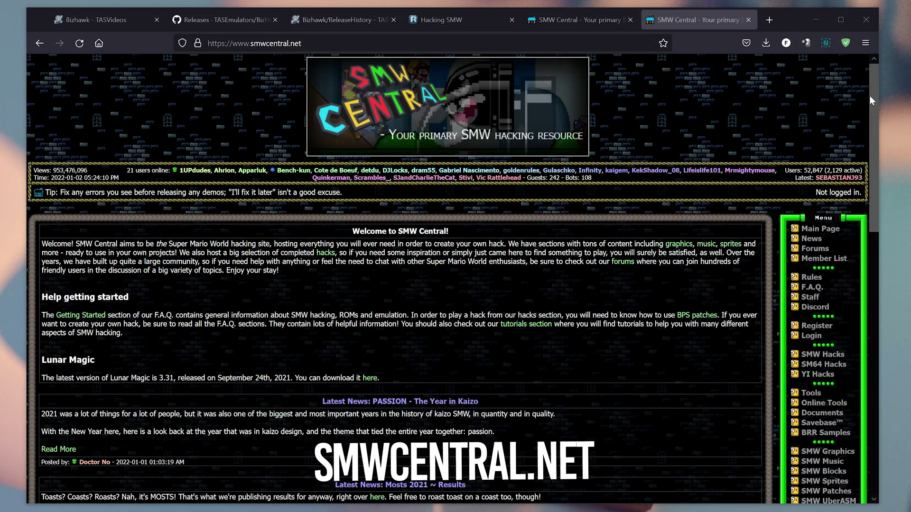
Step: Scroll SMW Central's hacks list and sort it by number of downloads
left_click_drag(870, 97, 847, 217)
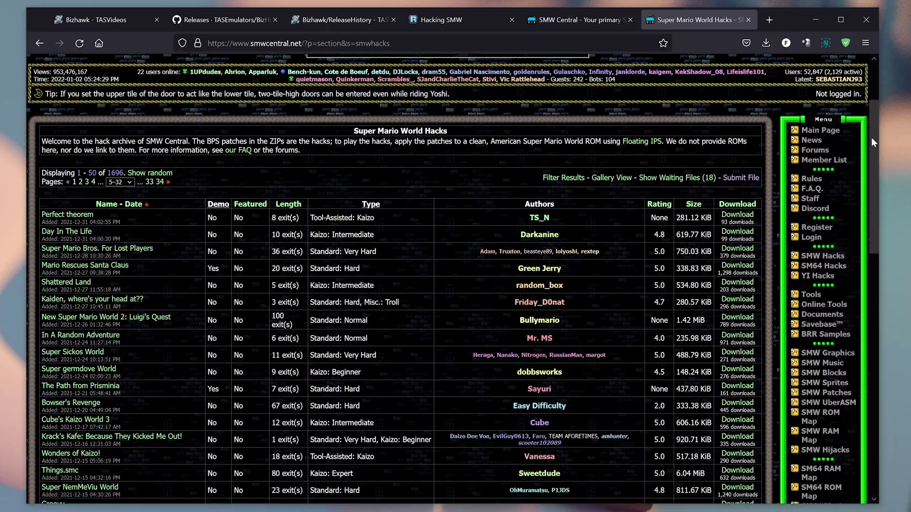
left_click_drag(871, 137, 864, 224)
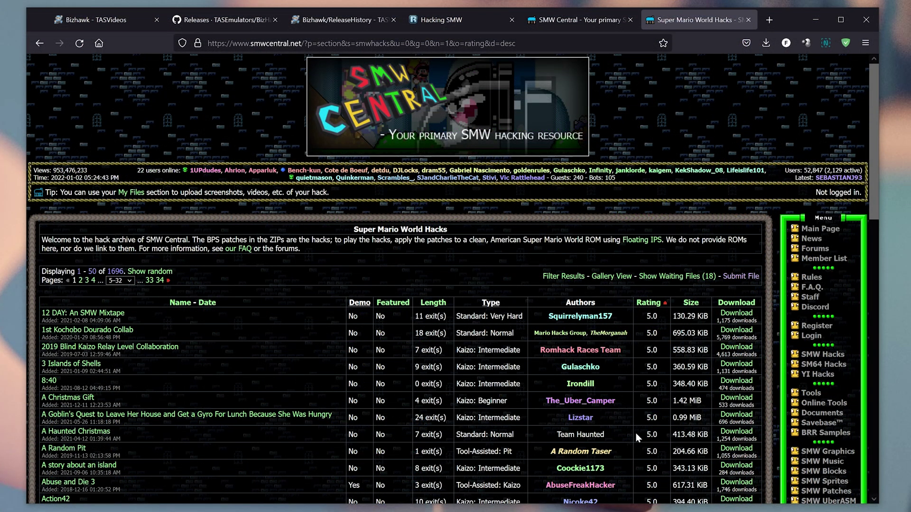
left_click(753, 303)
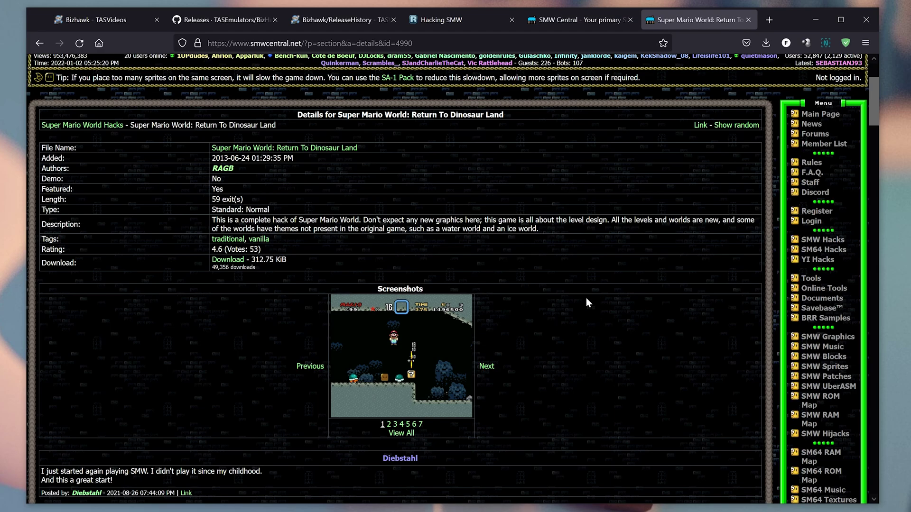
Step: Download the Return To Dinosaur Land hack and save the zip file
left_click(233, 261)
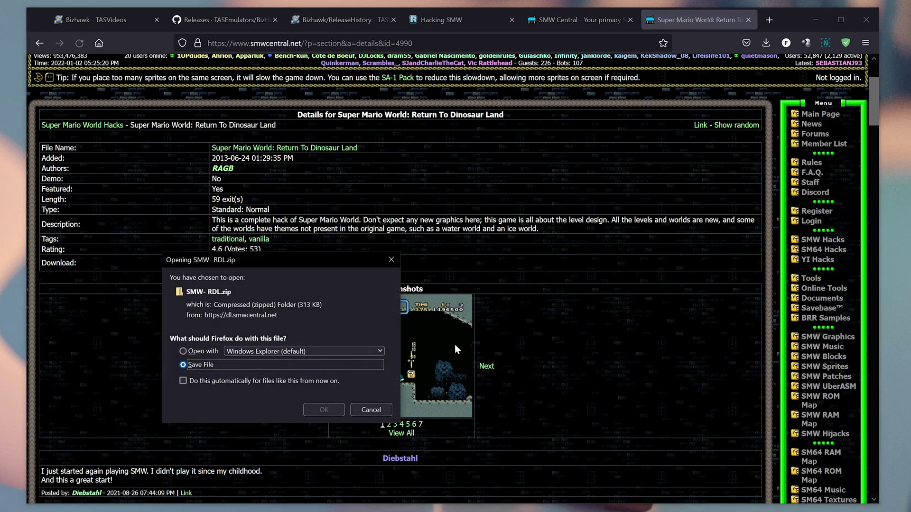
left_click(332, 407)
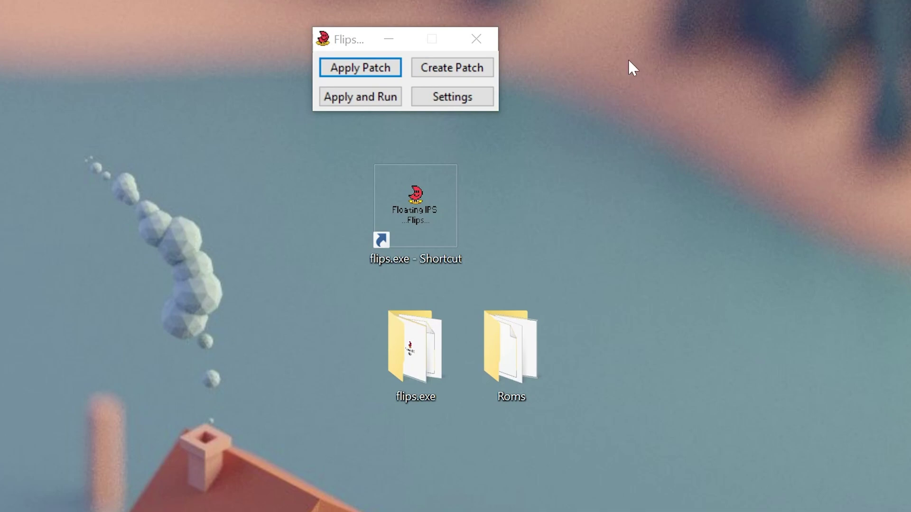
Step: Apply the Return to Dinosaur Land patch to Super Mario World (USA).smc, saving Return to Dinosaur Land.smc
left_click(351, 70)
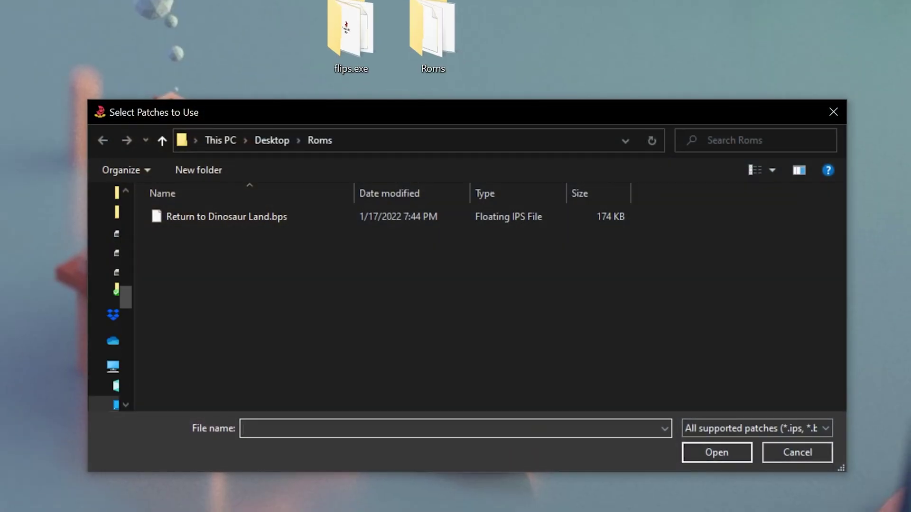
double_click(203, 217)
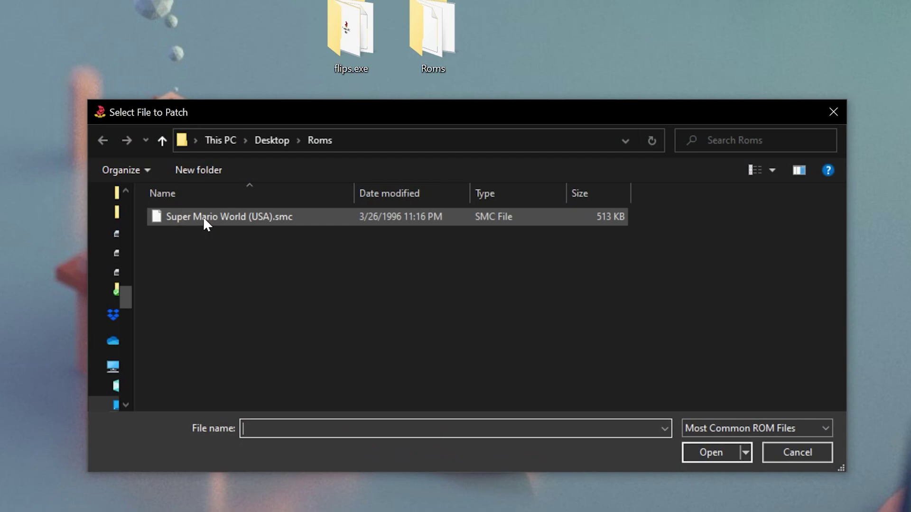
double_click(203, 217)
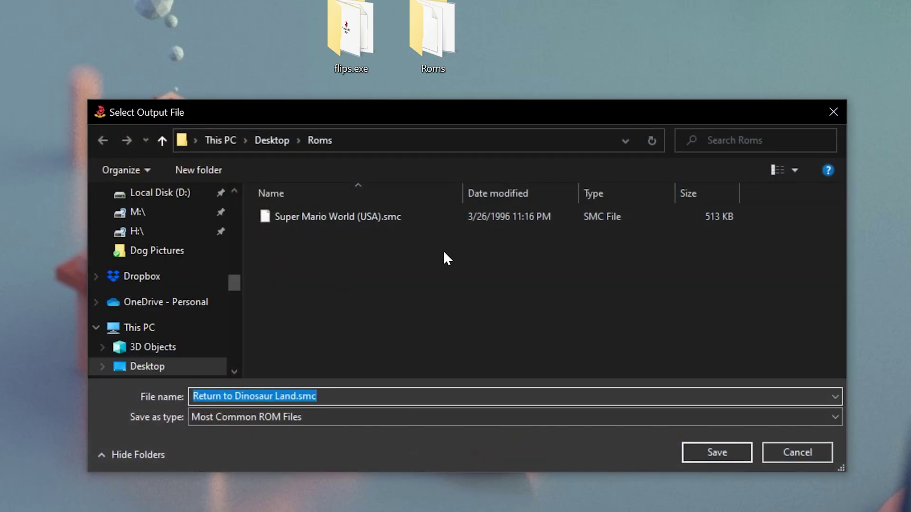
left_click(716, 452)
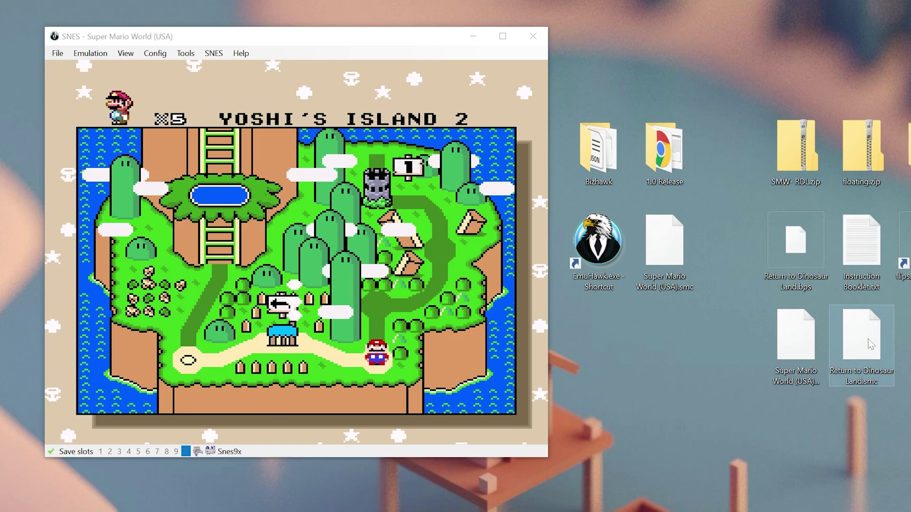
Step: Load Return to Dinosaur Land.smc in BizHawk, start the game, and run through the first level
left_click_drag(871, 362, 346, 370)
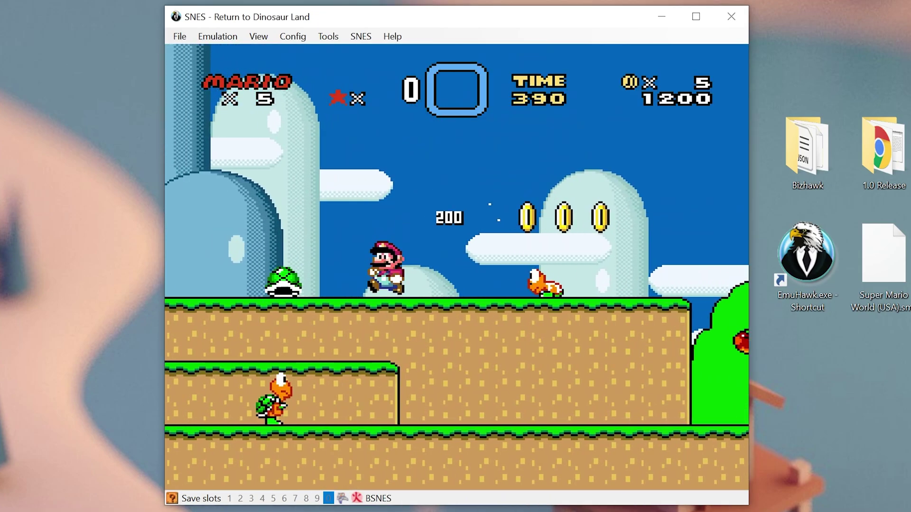
key("Right")
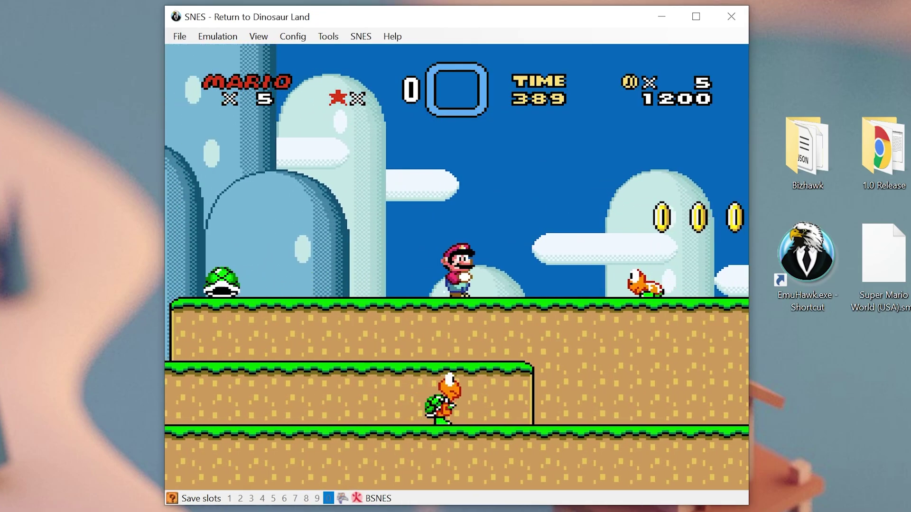
key("Right")
key("z")
key("z")
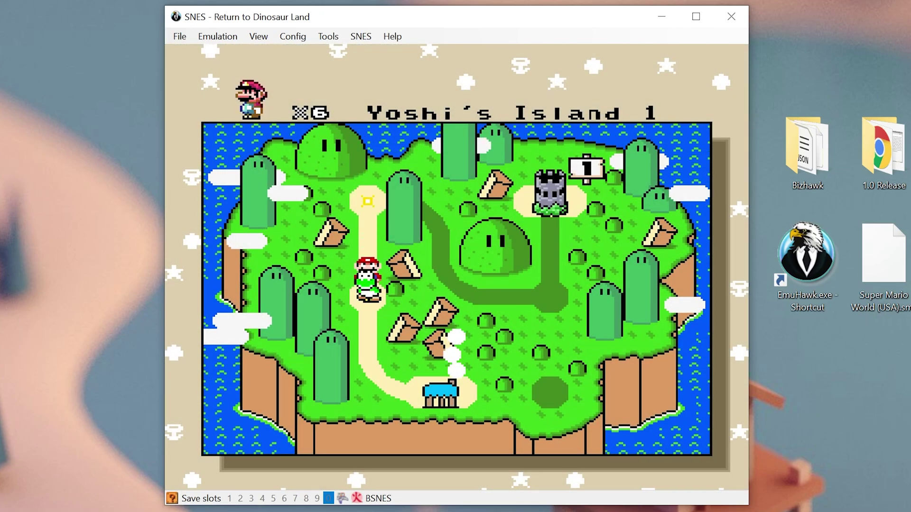
Step: Enter Yoshi's Island 2 and ride Yoshi right, jumping onto a ledge for a Yoshi coin
key("Up")
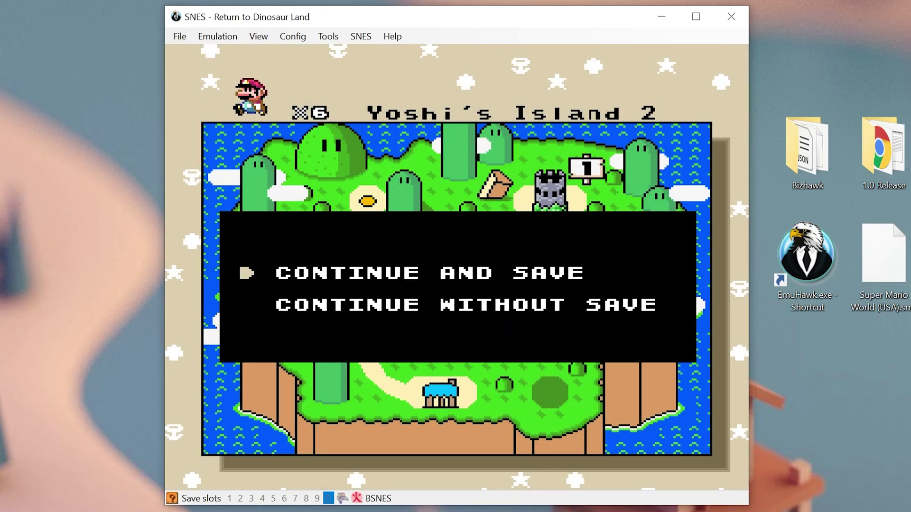
key("z")
key("z")
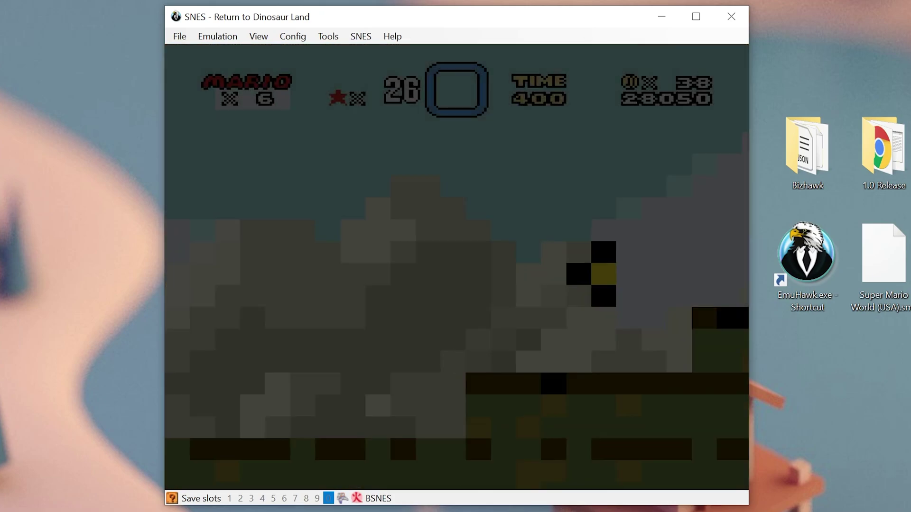
key("Right")
key("z")
key("z")
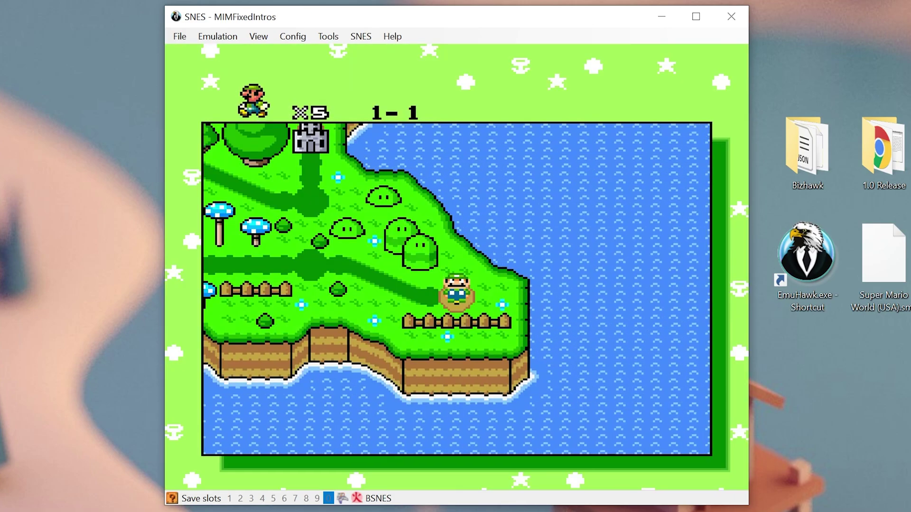
key("z")
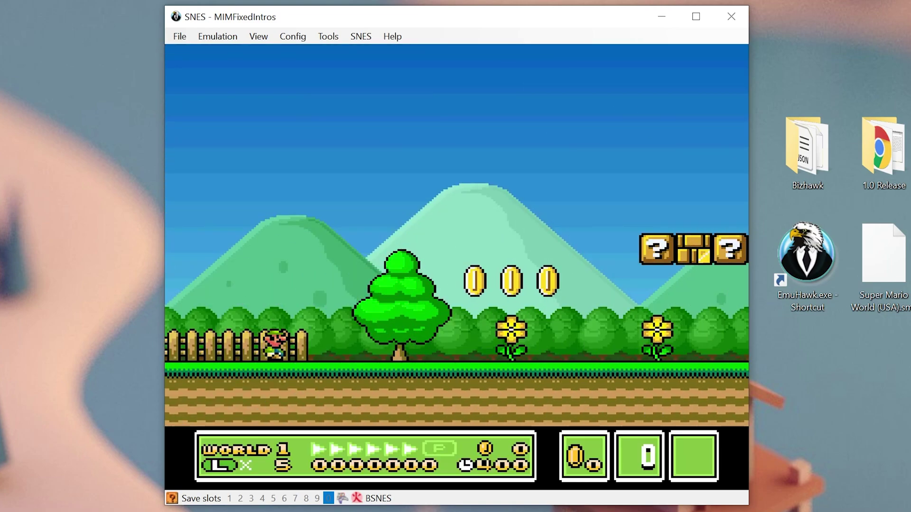
Step: Run Luigi right through the MIMFixedIntros level, jumping for coins and a ? block
key("Right")
key("z")
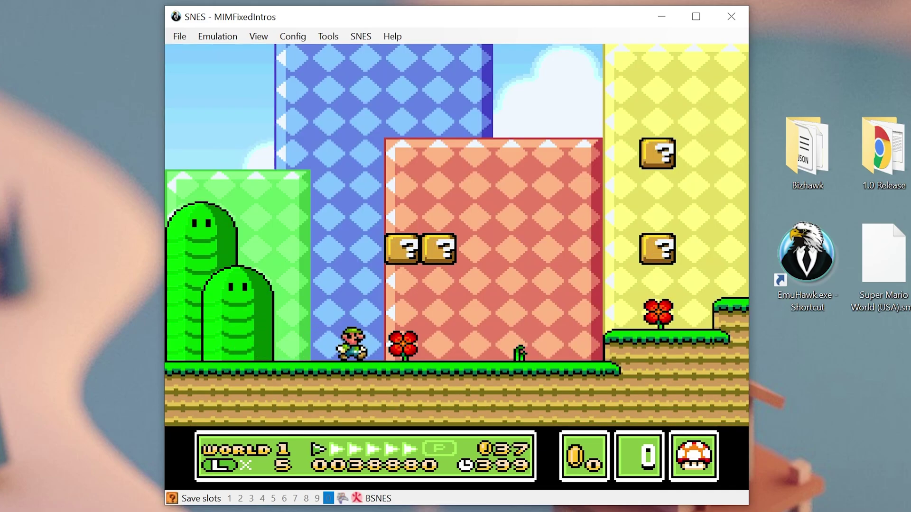
key("Right")
key("z")
key("Right")
key("z")
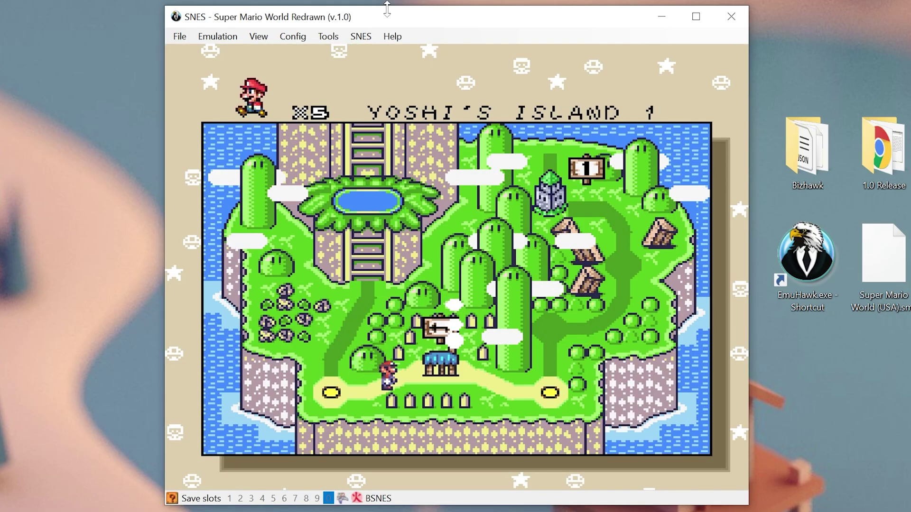
Step: In Super Mario World Redrawn, walk to Yoshi's Island 1 and run through it, collecting a coin and mushroom
key("Right")
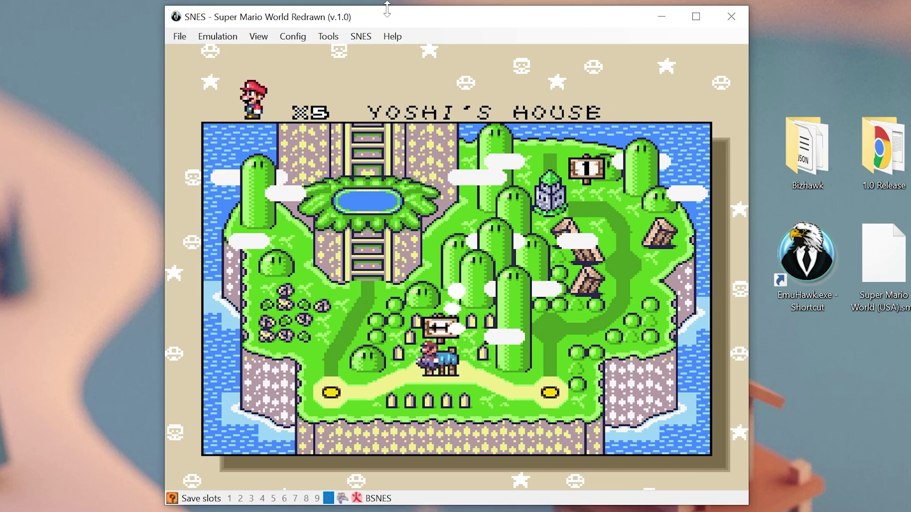
key("Left")
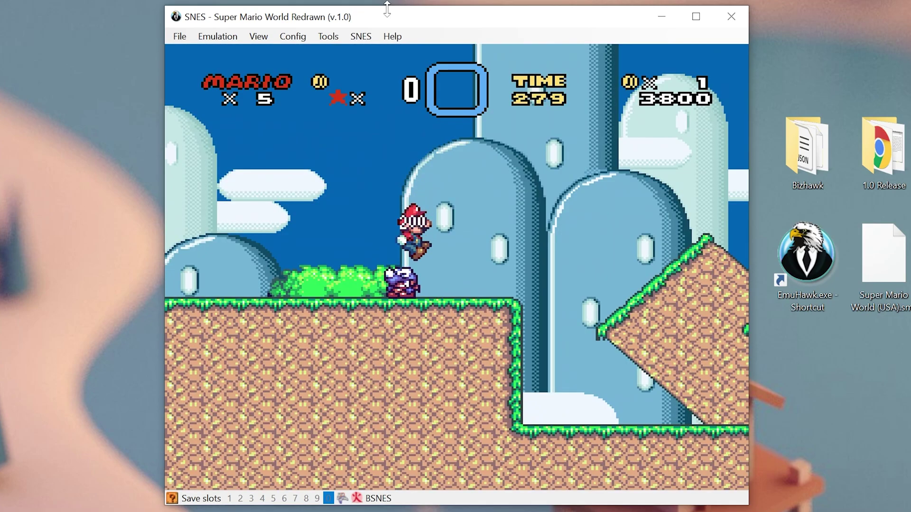
key("Right")
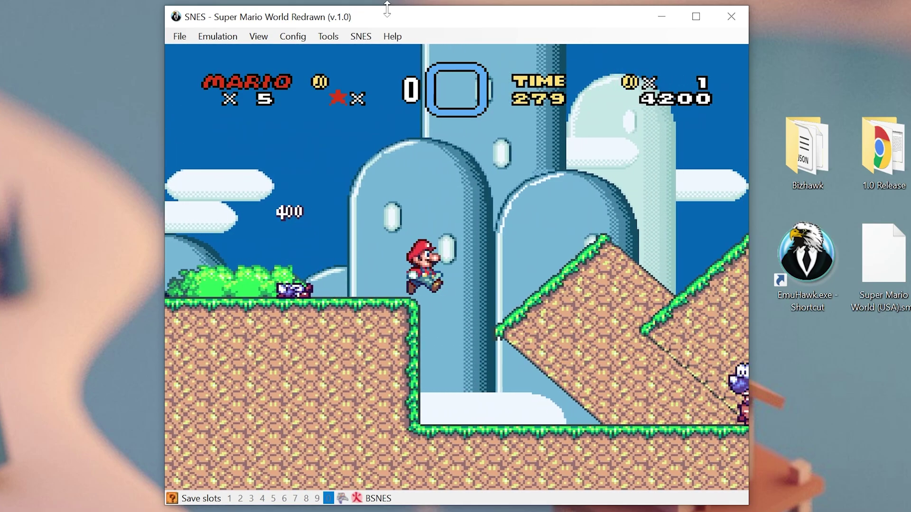
key("Right")
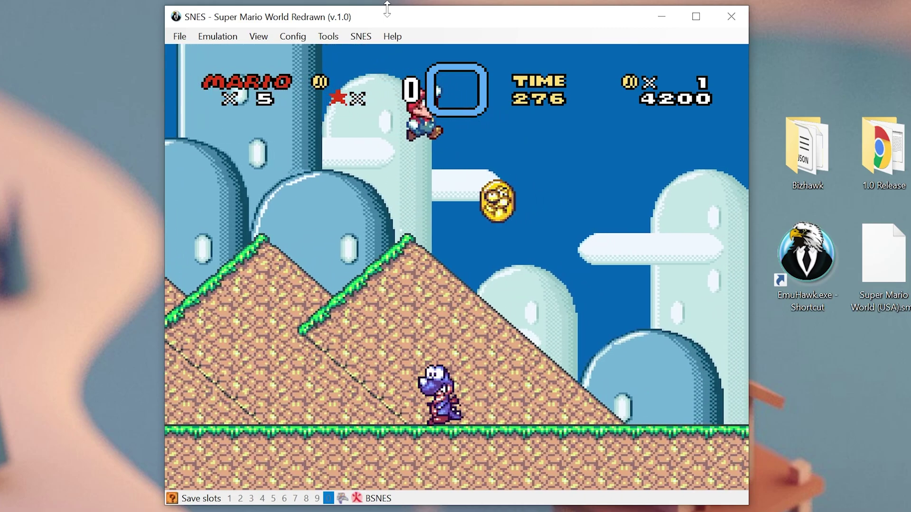
key("Right")
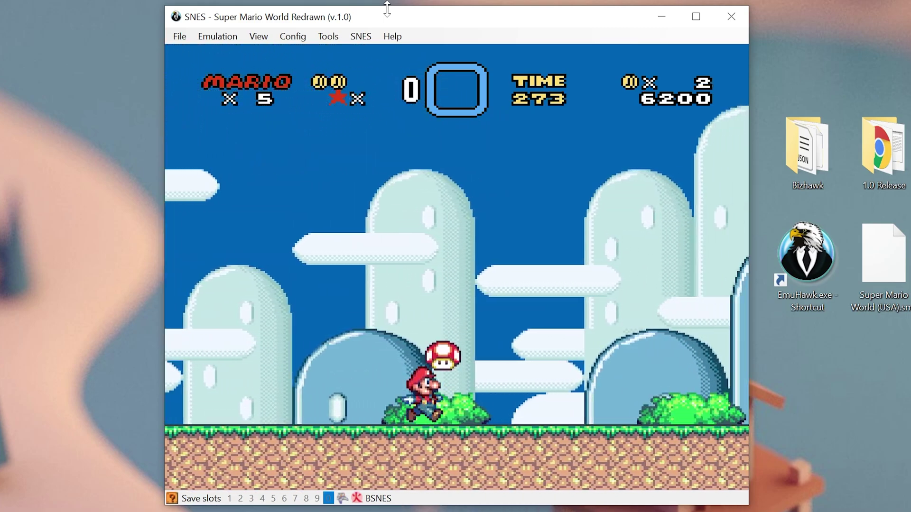